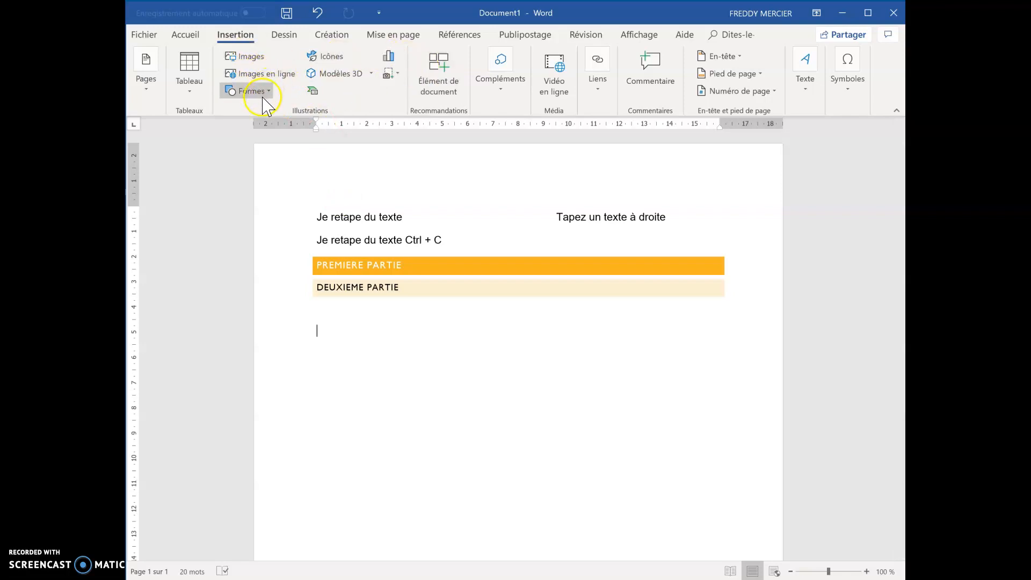
{"action": "left_click", "coordinate": [266, 102]}
{"action": "left_click", "coordinate": [263, 94]}
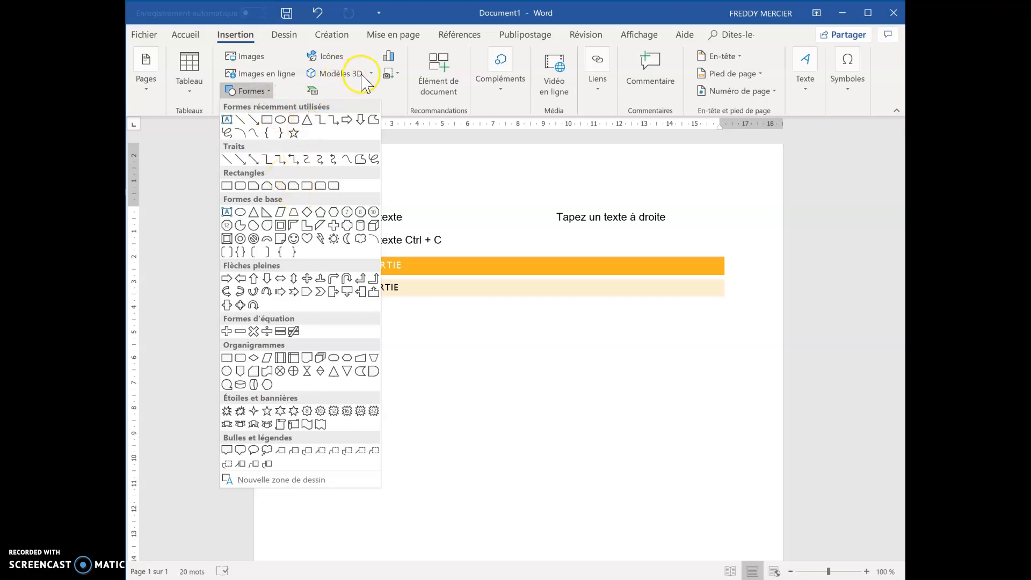
{"action": "left_click", "coordinate": [356, 100]}
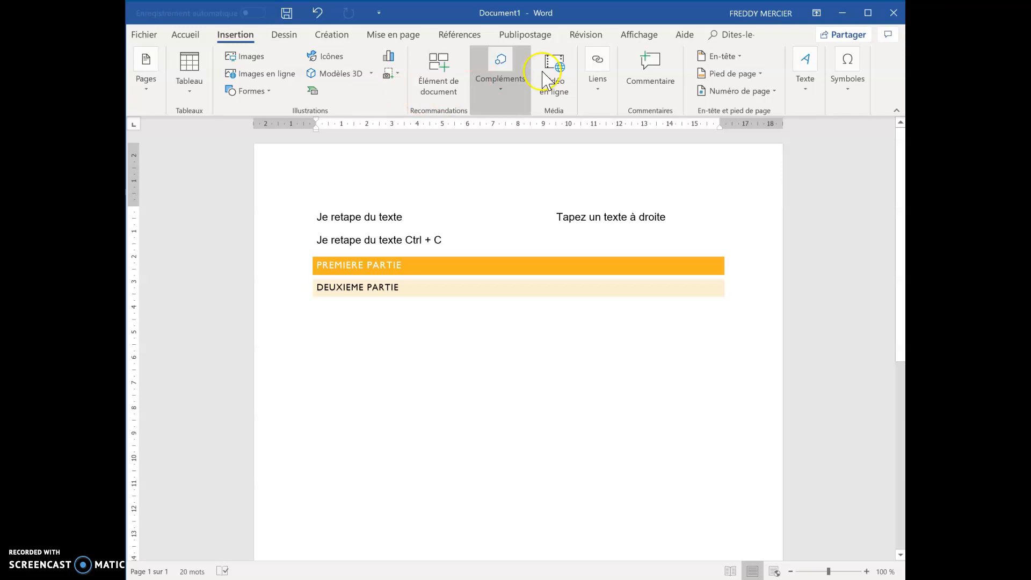
Enter "NOM PRENOM" in the header of the first page and return to the document body
{"action": "left_click", "coordinate": [727, 56]}
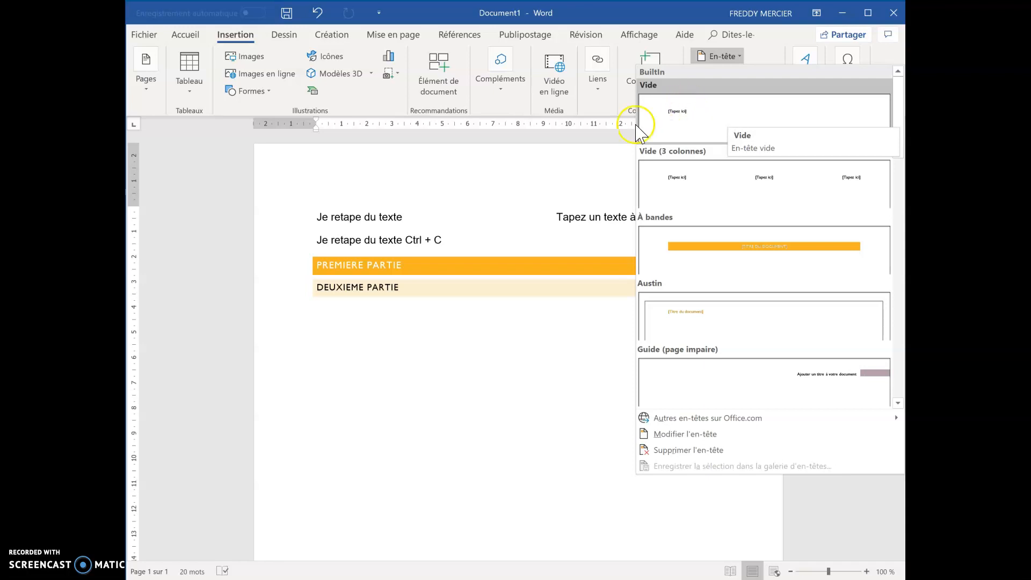
{"action": "left_click", "coordinate": [487, 180]}
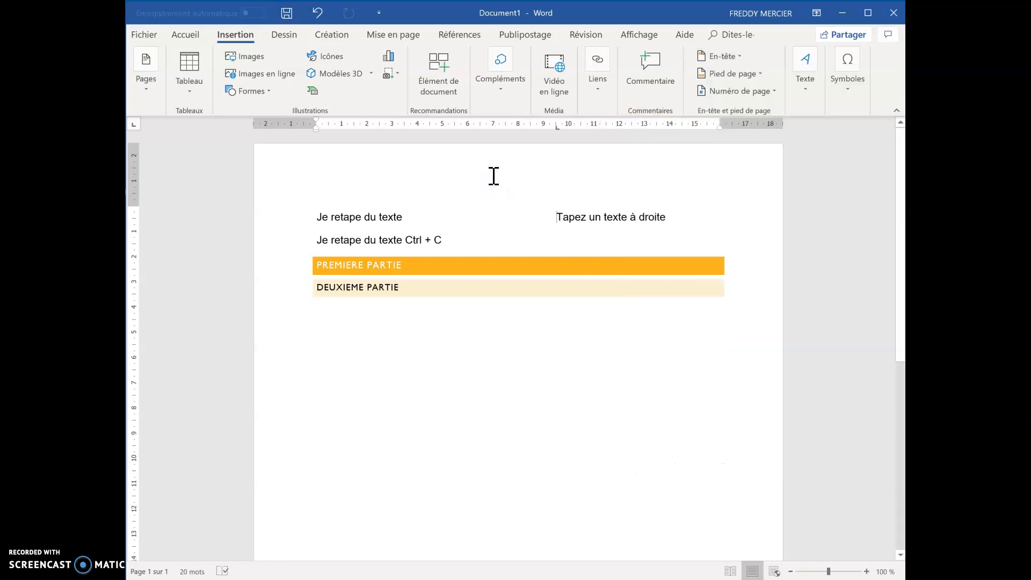
{"action": "double_click", "coordinate": [454, 161]}
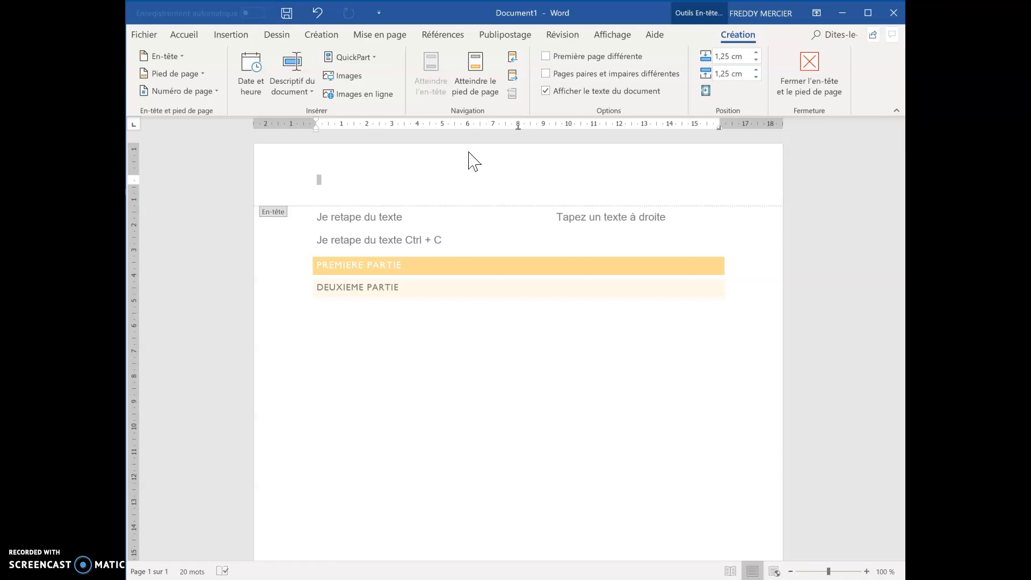
{"action": "double_click", "coordinate": [530, 390]}
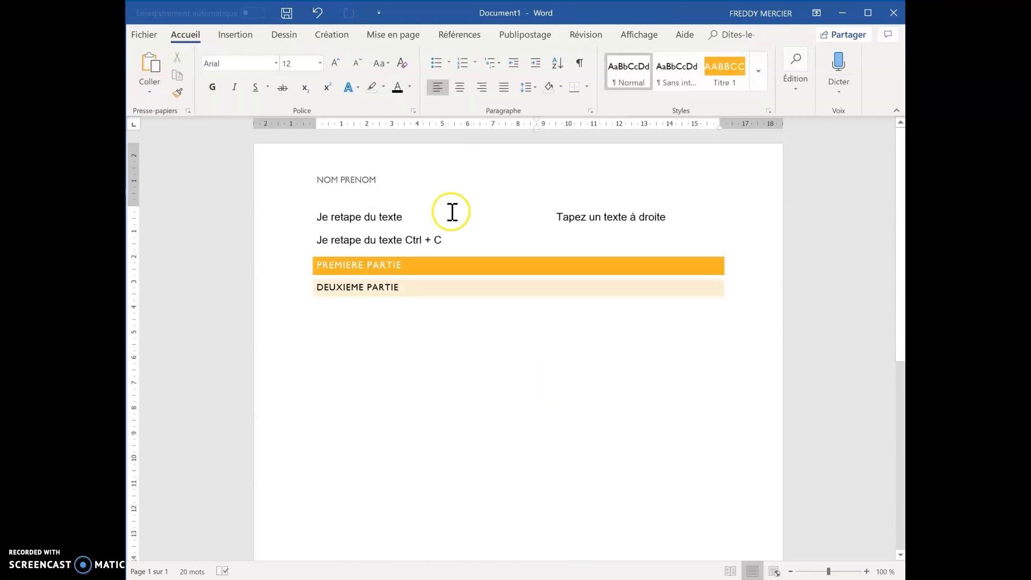
{"action": "left_click", "coordinate": [340, 184]}
{"action": "left_click", "coordinate": [361, 181]}
{"action": "double_click", "coordinate": [383, 180]}
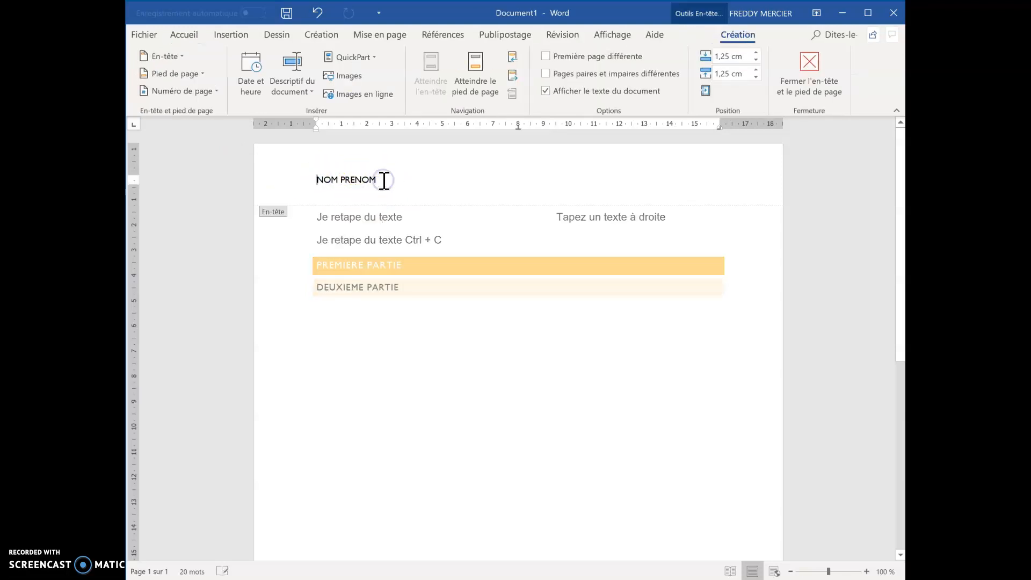
{"action": "double_click", "coordinate": [467, 369]}
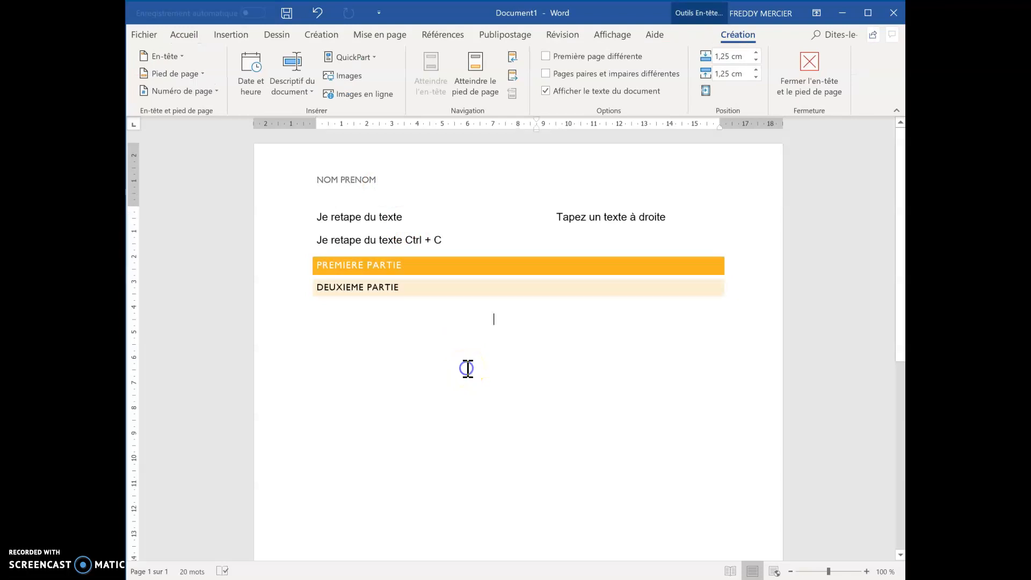
{"action": "scroll", "coordinate": [467, 369], "scroll_direction": "down", "scroll_amount": 8}
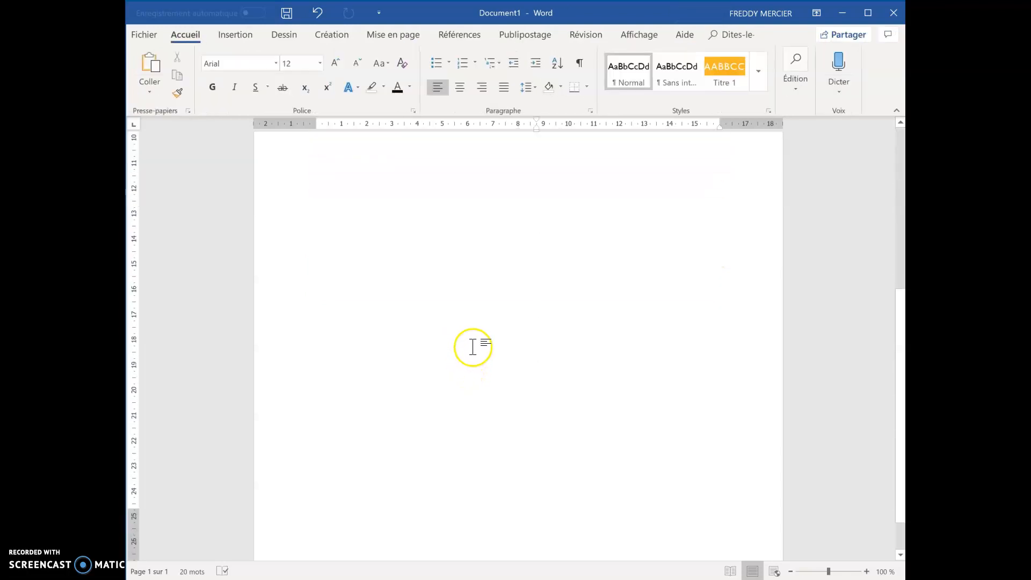
{"action": "scroll", "coordinate": [450, 357], "scroll_direction": "up", "scroll_amount": 9}
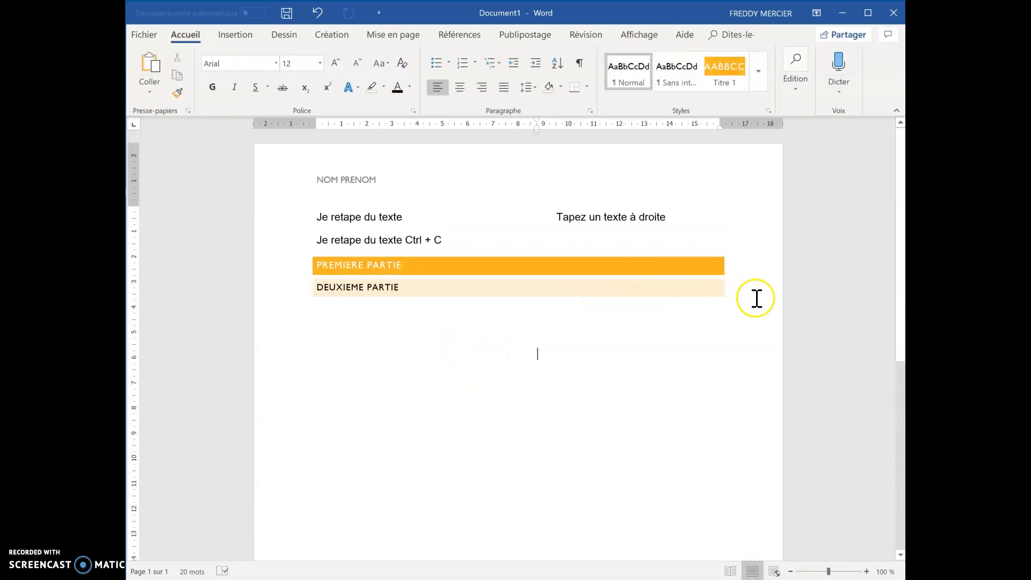
Insert a page break at the cursor below the headings and check the header on the second page
{"action": "left_click", "coordinate": [236, 37]}
{"action": "left_click", "coordinate": [146, 63]}
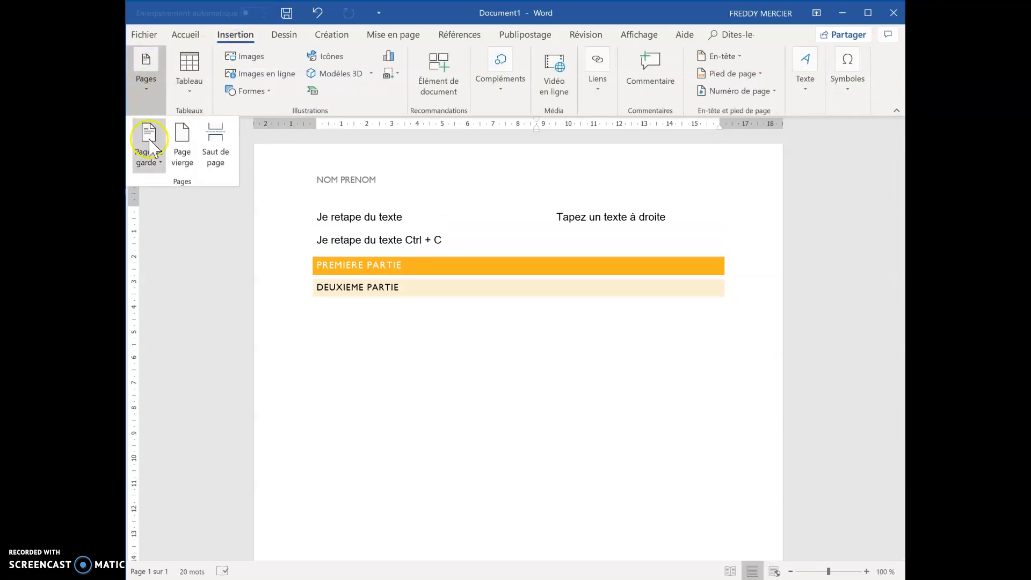
{"action": "left_click", "coordinate": [218, 150]}
{"action": "scroll", "coordinate": [408, 253], "scroll_direction": "down", "scroll_amount": 3}
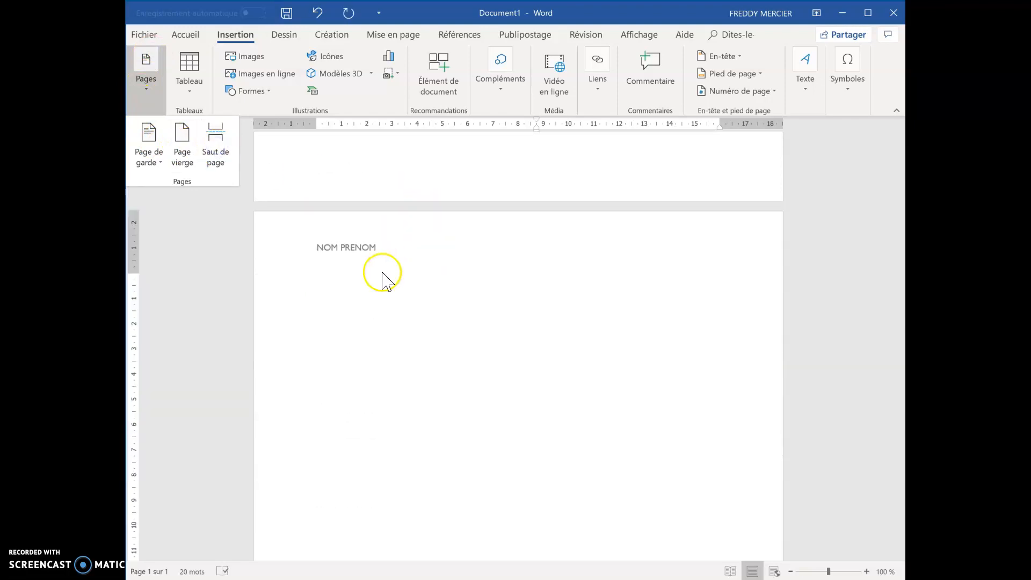
{"action": "left_click", "coordinate": [372, 295]}
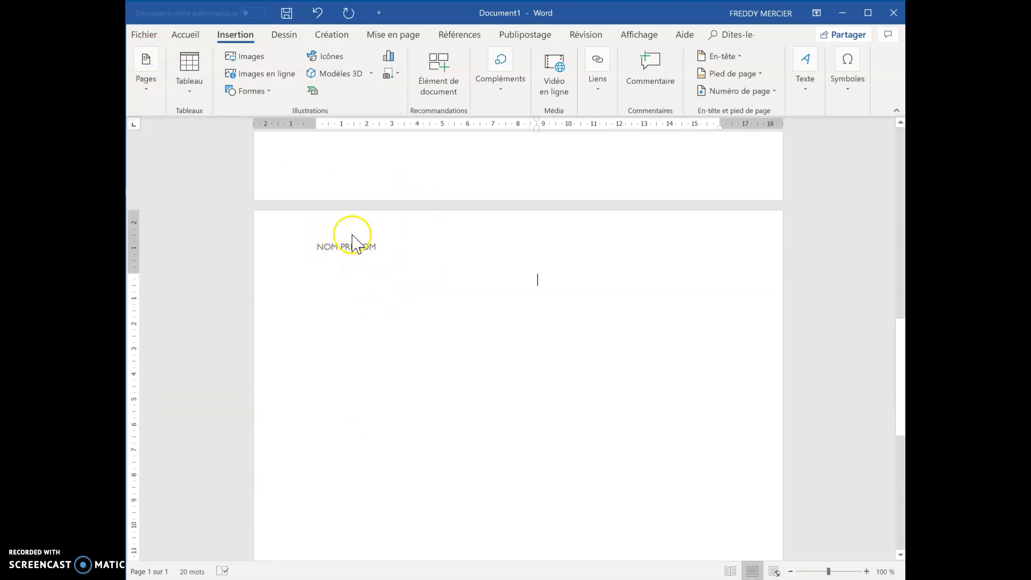
{"action": "scroll", "coordinate": [407, 260], "scroll_direction": "up", "scroll_amount": 10}
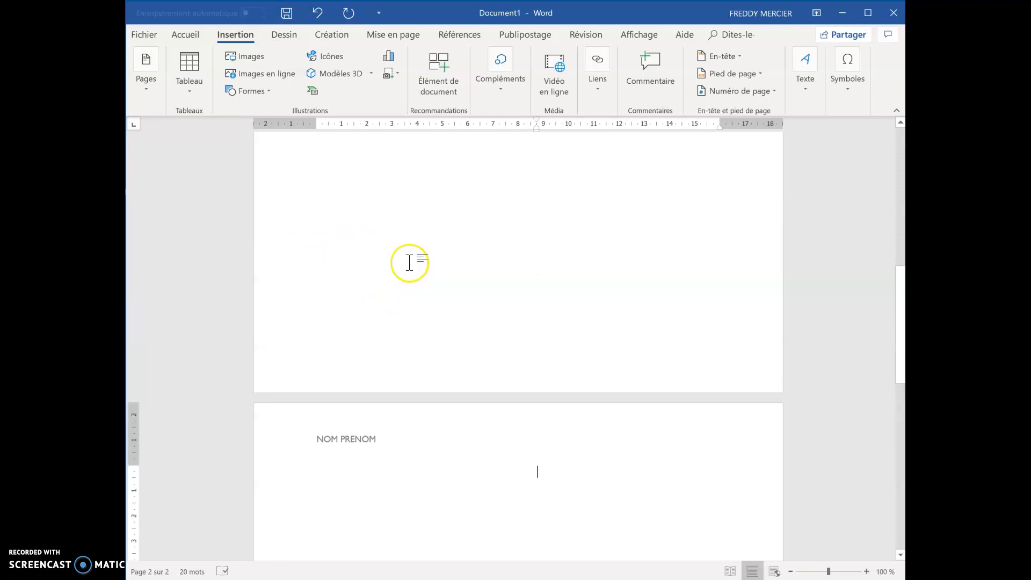
Enter "Rapport de stage" in the footer of the first page and return to the document body
{"action": "left_click", "coordinate": [743, 76]}
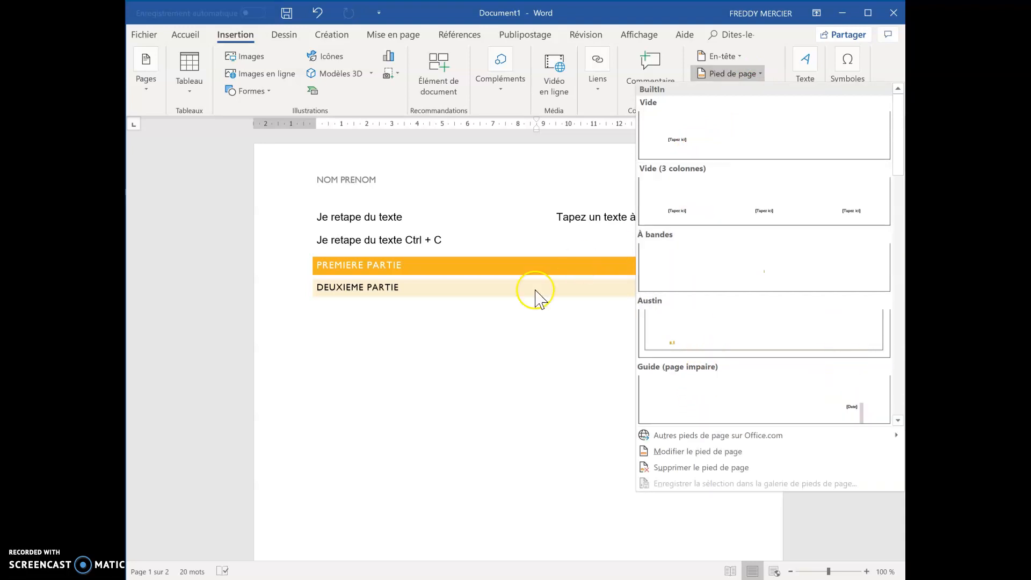
{"action": "left_click", "coordinate": [548, 167]}
{"action": "scroll", "coordinate": [665, 303], "scroll_direction": "down", "scroll_amount": 1}
{"action": "scroll", "coordinate": [665, 303], "scroll_direction": "down", "scroll_amount": 10}
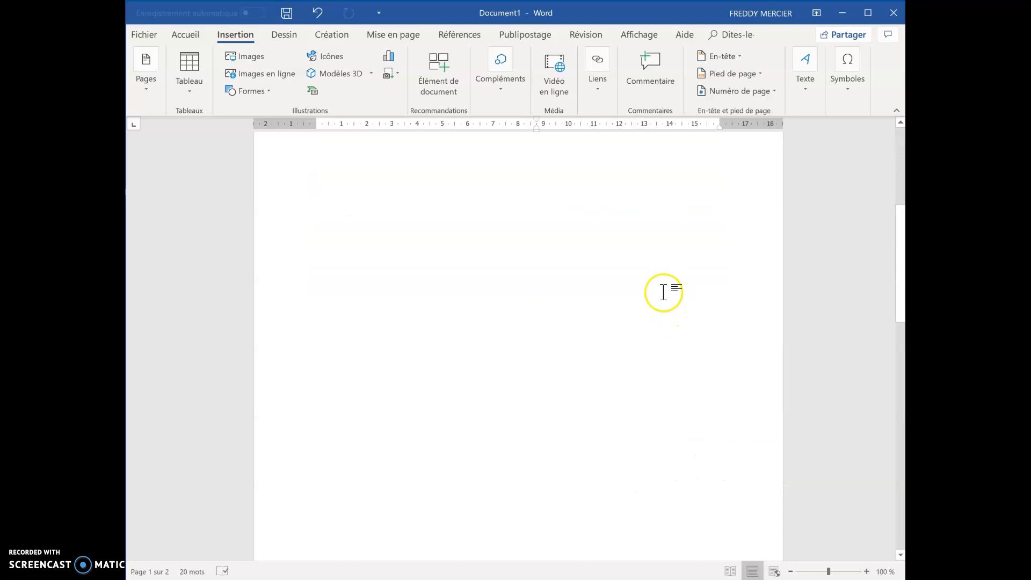
{"action": "scroll", "coordinate": [663, 299], "scroll_direction": "up", "scroll_amount": 2}
{"action": "double_click", "coordinate": [655, 388]}
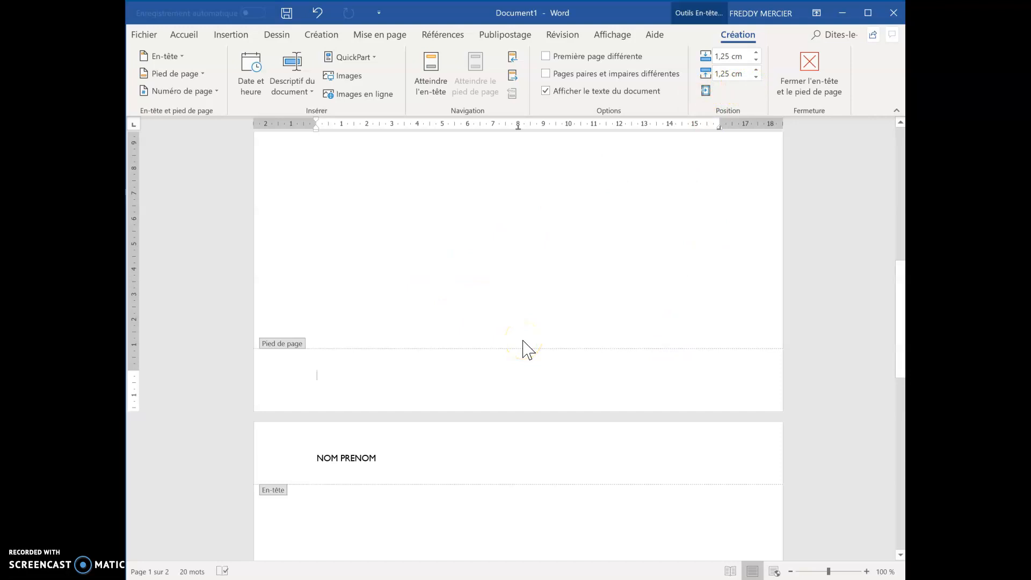
{"action": "type", "text": "Rapport de stage"}
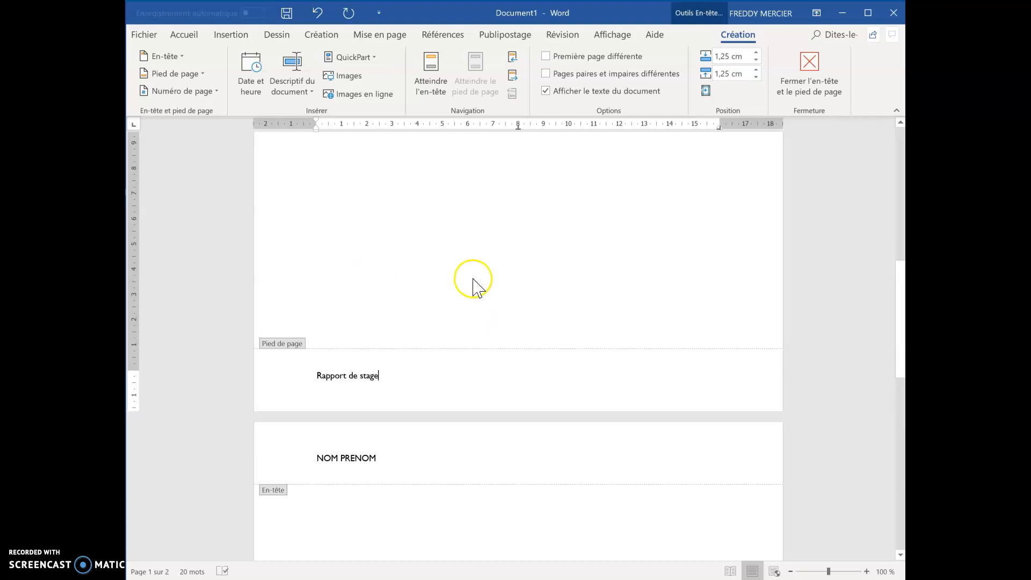
{"action": "double_click", "coordinate": [481, 220]}
Right-align the "Rapport de stage" footer text from the second page and leave footer editing
{"action": "scroll", "coordinate": [480, 220], "scroll_direction": "down", "scroll_amount": 4}
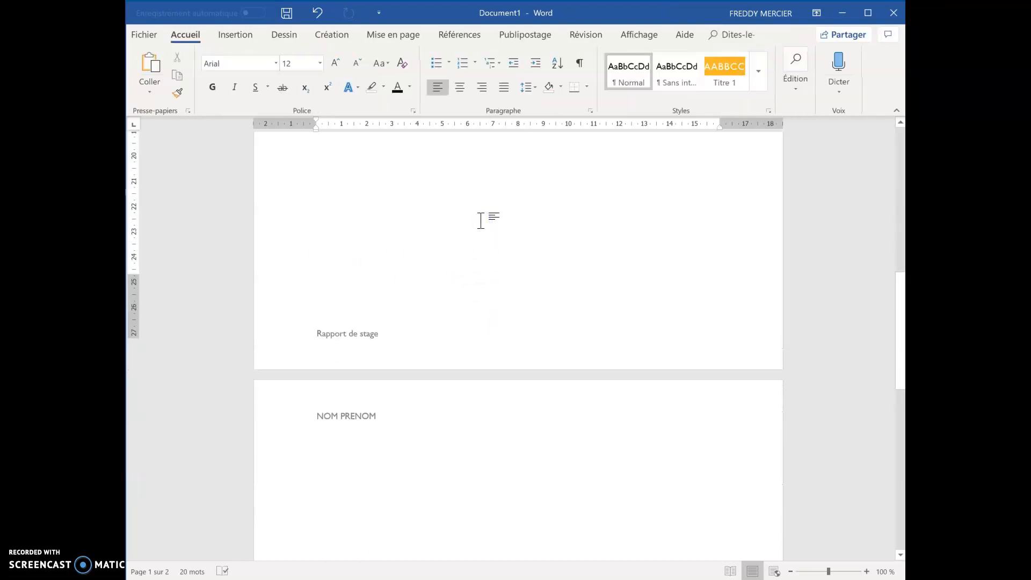
{"action": "scroll", "coordinate": [435, 207], "scroll_direction": "up", "scroll_amount": 9}
{"action": "scroll", "coordinate": [434, 207], "scroll_direction": "down", "scroll_amount": 10}
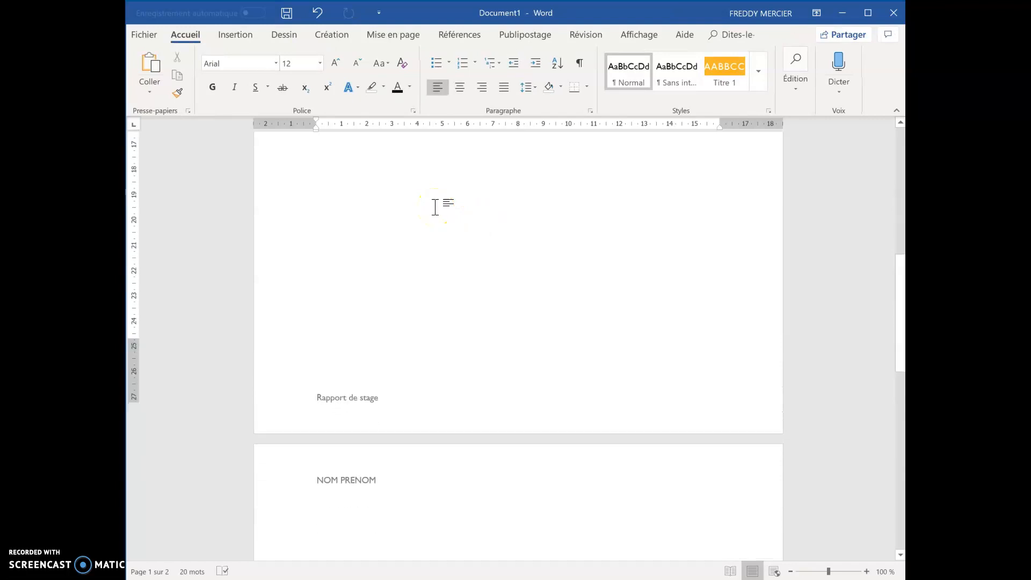
{"action": "scroll", "coordinate": [369, 218], "scroll_direction": "down", "scroll_amount": 1}
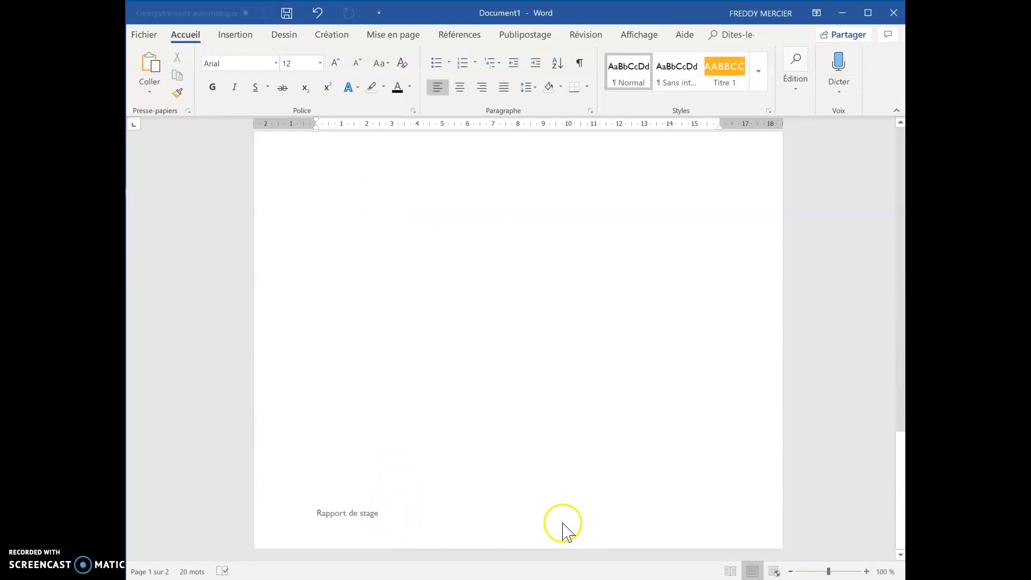
{"action": "scroll", "coordinate": [445, 479], "scroll_direction": "up", "scroll_amount": 2}
{"action": "scroll", "coordinate": [454, 482], "scroll_direction": "down", "scroll_amount": 2}
{"action": "double_click", "coordinate": [477, 516]}
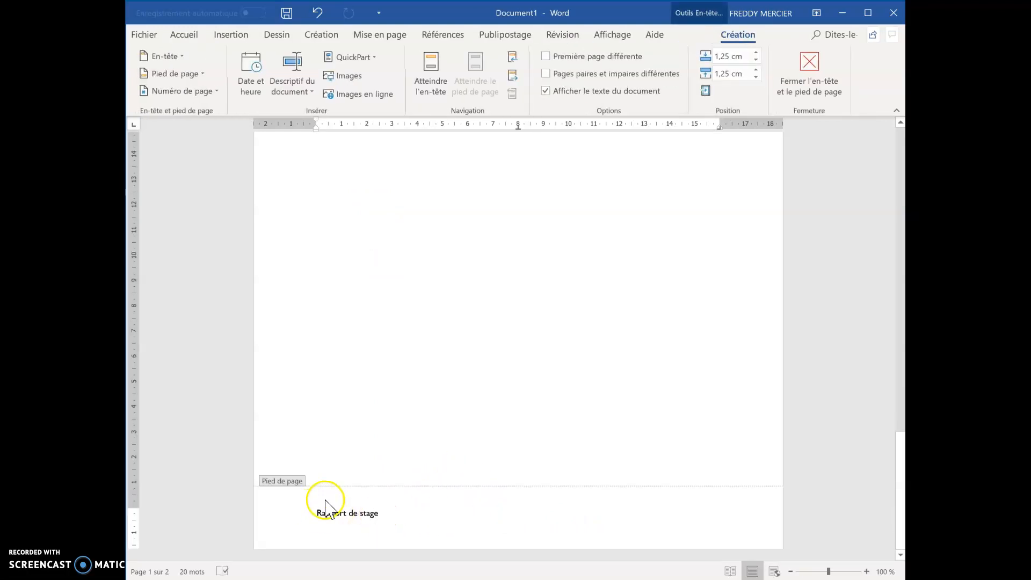
{"action": "left_click", "coordinate": [187, 35]}
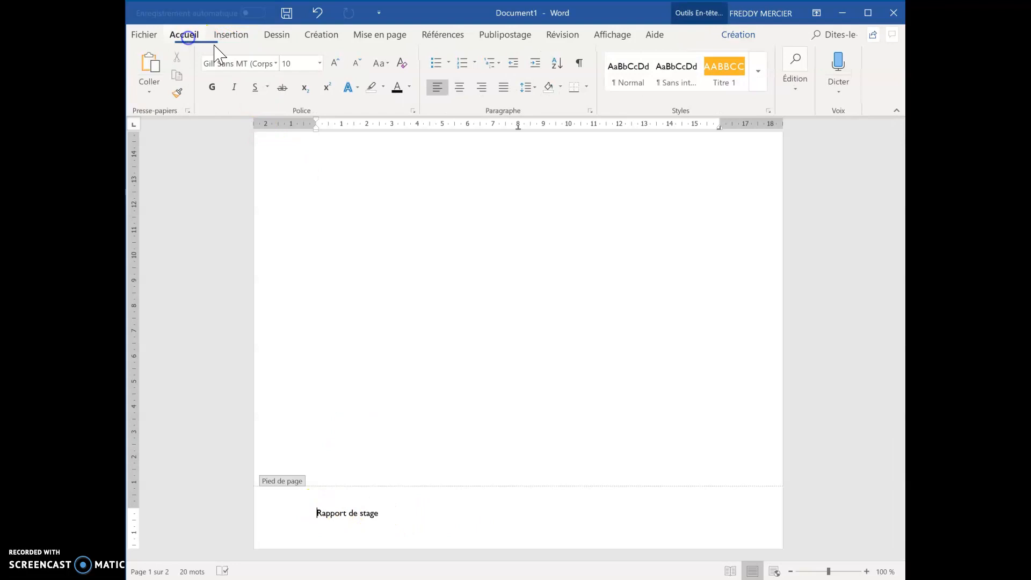
{"action": "left_click", "coordinate": [481, 87]}
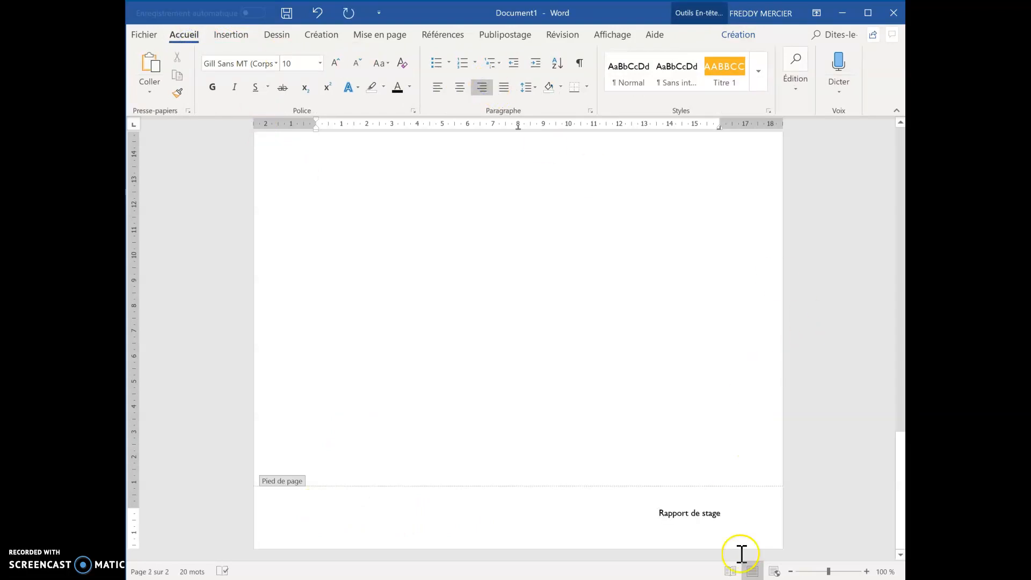
{"action": "double_click", "coordinate": [636, 339]}
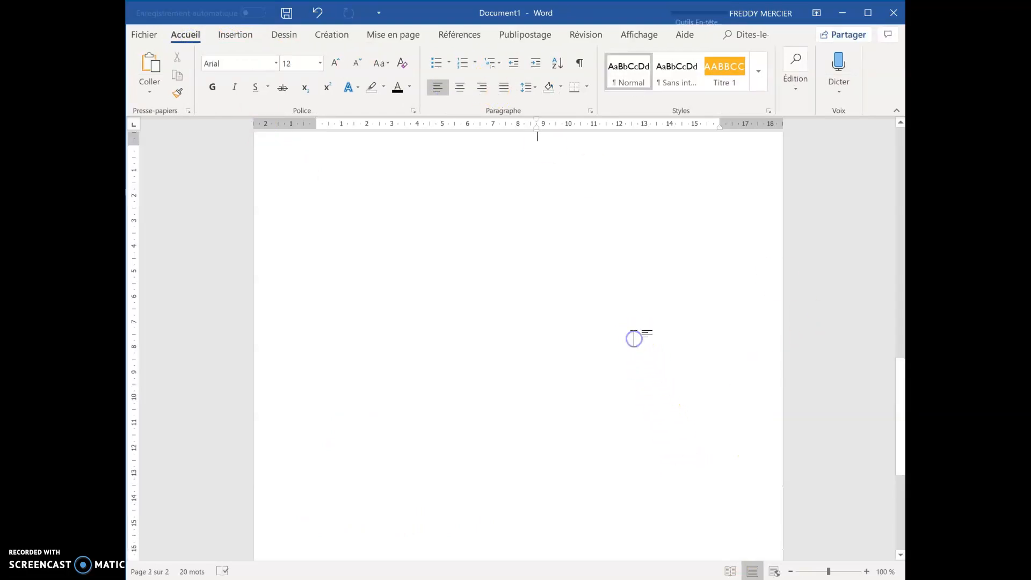
Check the footer across the pages, undo the last page number insertion and return to the document body
{"action": "scroll", "coordinate": [645, 409], "scroll_direction": "up", "scroll_amount": 1}
{"action": "scroll", "coordinate": [642, 412], "scroll_direction": "down", "scroll_amount": 6}
{"action": "scroll", "coordinate": [631, 422], "scroll_direction": "up", "scroll_amount": 11}
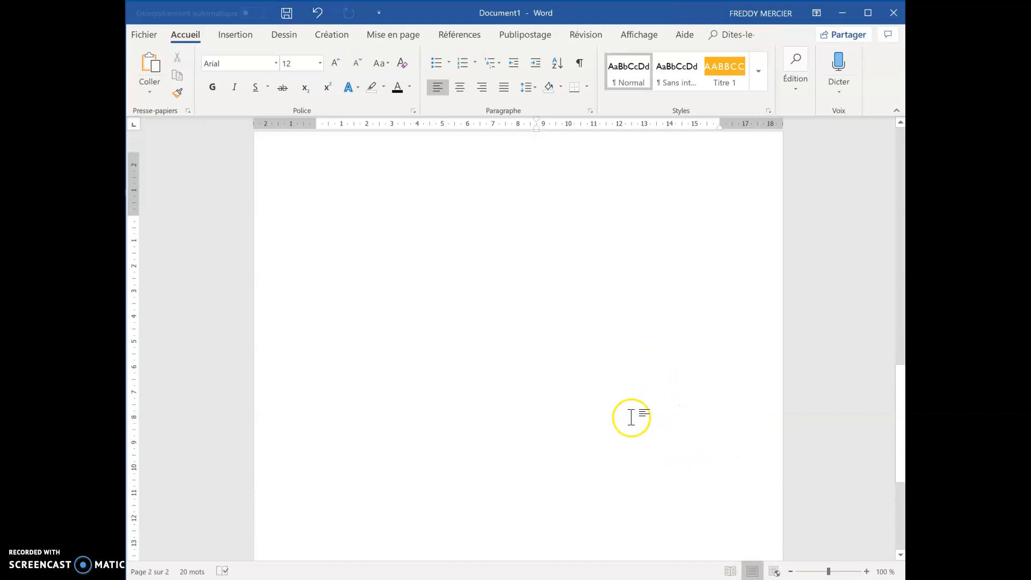
{"action": "scroll", "coordinate": [635, 427], "scroll_direction": "up", "scroll_amount": 6}
{"action": "scroll", "coordinate": [701, 442], "scroll_direction": "down", "scroll_amount": 4}
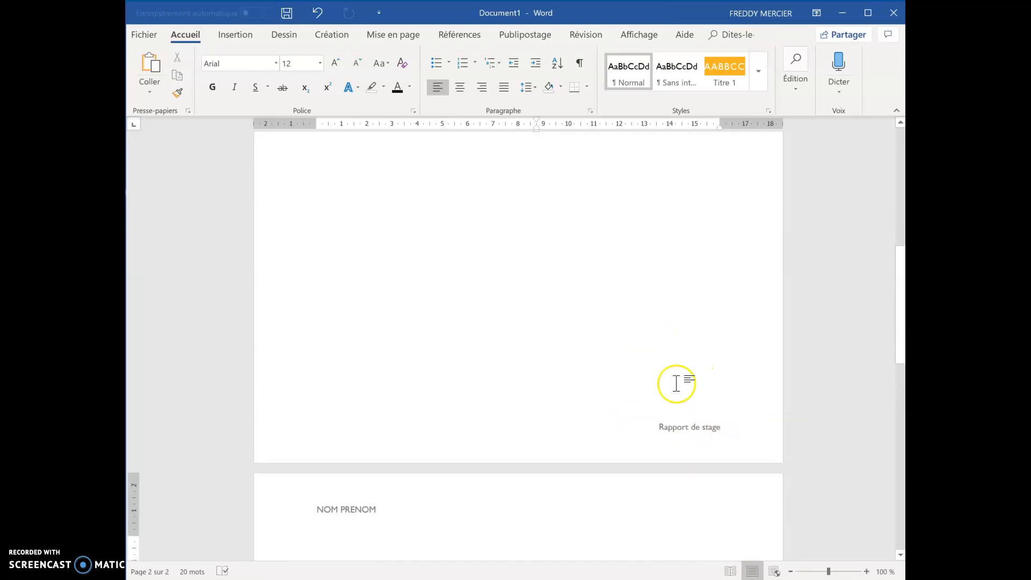
{"action": "scroll", "coordinate": [638, 406], "scroll_direction": "up", "scroll_amount": 3}
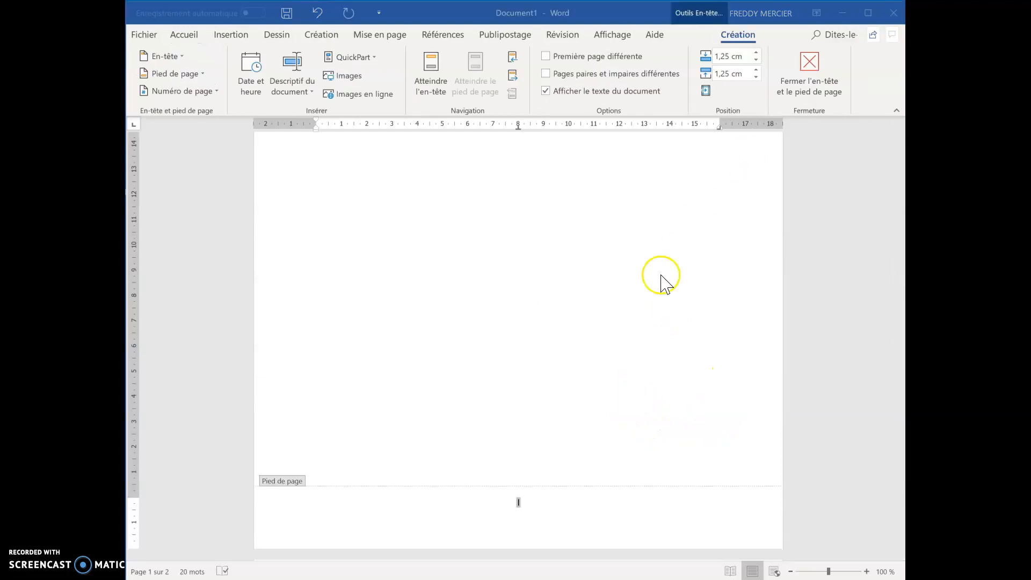
{"action": "left_click", "coordinate": [647, 290]}
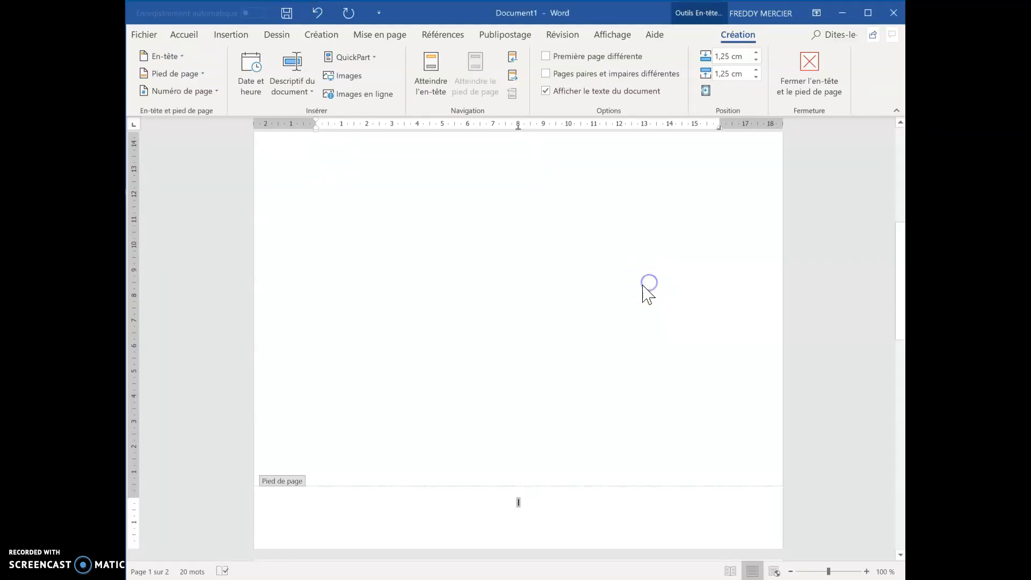
{"action": "left_click", "coordinate": [317, 13]}
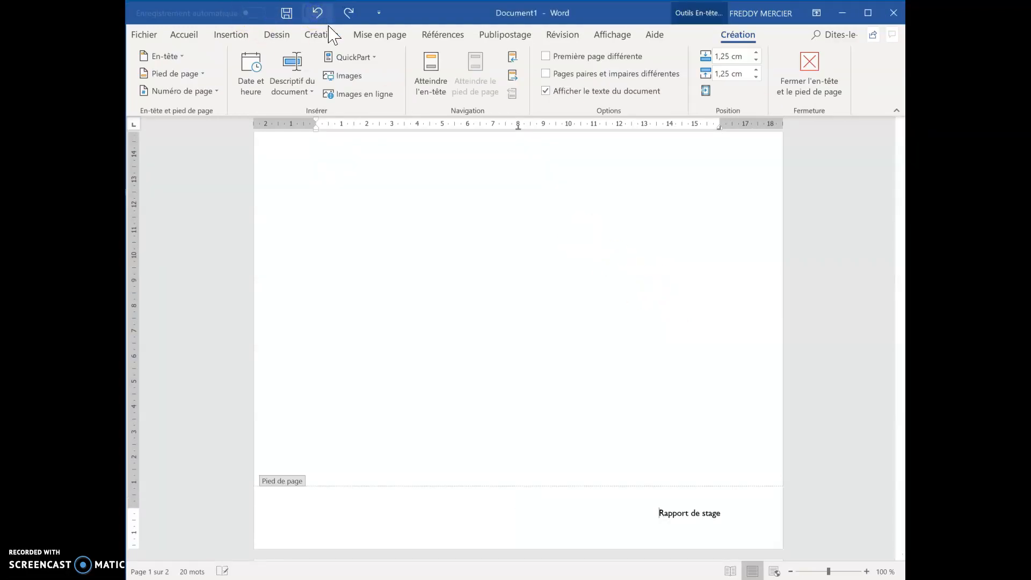
{"action": "double_click", "coordinate": [560, 222]}
Insert a centred page number at the bottom of the pages using the "Numéro normal 2" format
{"action": "scroll", "coordinate": [623, 313], "scroll_direction": "up", "scroll_amount": 3}
{"action": "scroll", "coordinate": [481, 308], "scroll_direction": "up", "scroll_amount": 3}
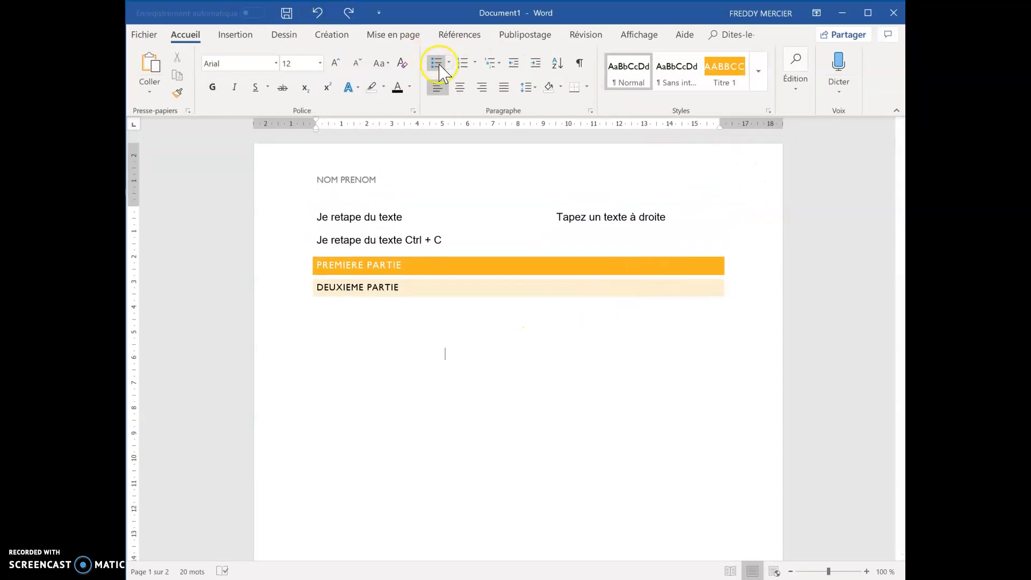
{"action": "left_click", "coordinate": [240, 36]}
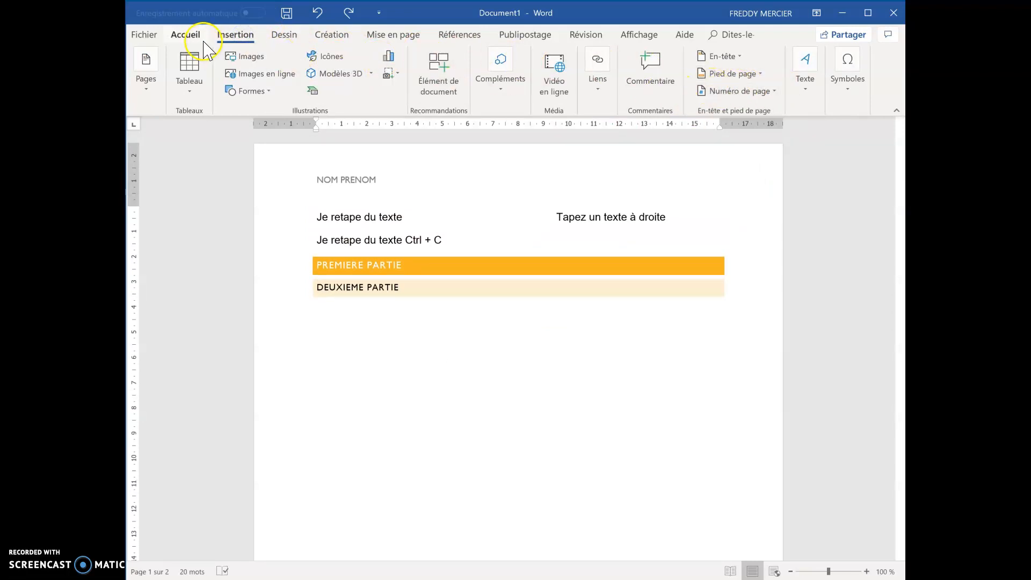
{"action": "left_click", "coordinate": [743, 97]}
{"action": "left_click", "coordinate": [734, 109]}
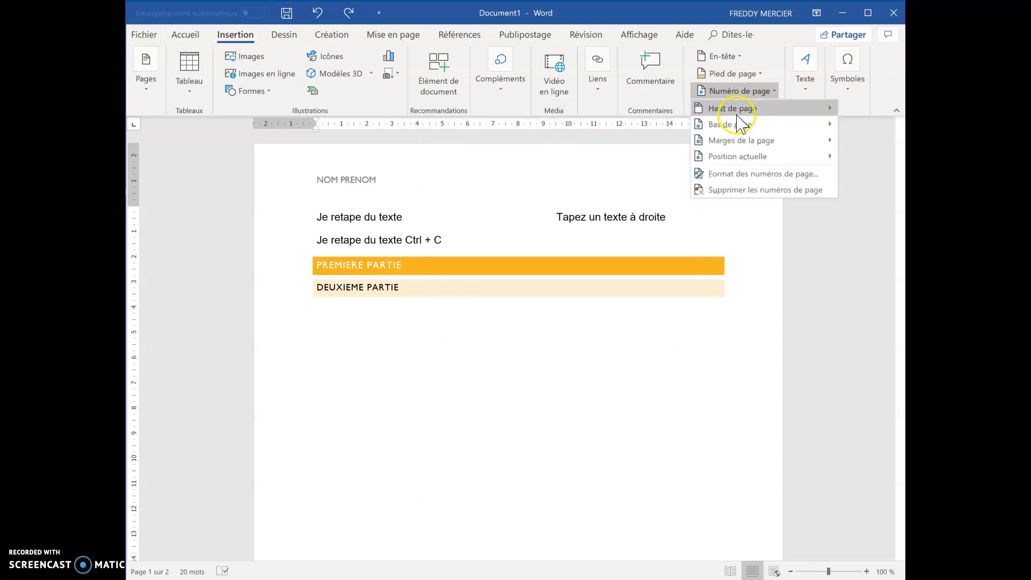
{"action": "mouse_move", "coordinate": [741, 126]}
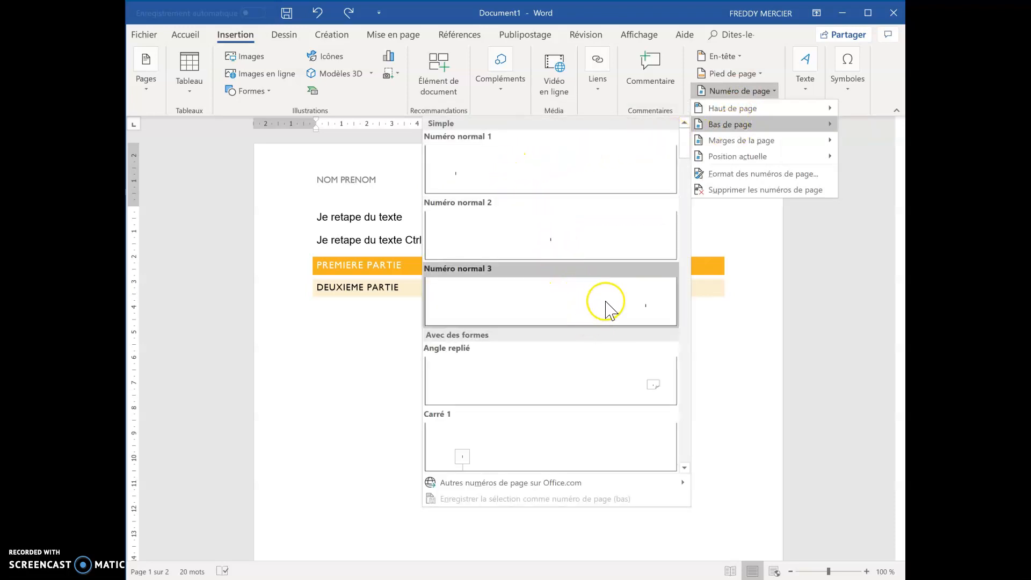
{"action": "left_click", "coordinate": [560, 246]}
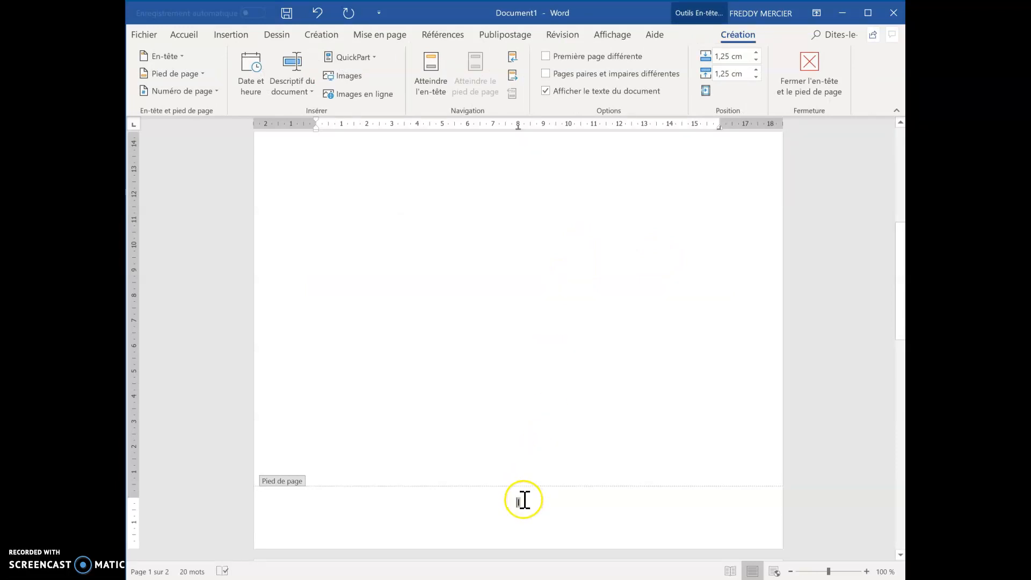
Format the footer page number in Arial Black at size 24 and return to the document body
{"action": "left_click", "coordinate": [182, 34]}
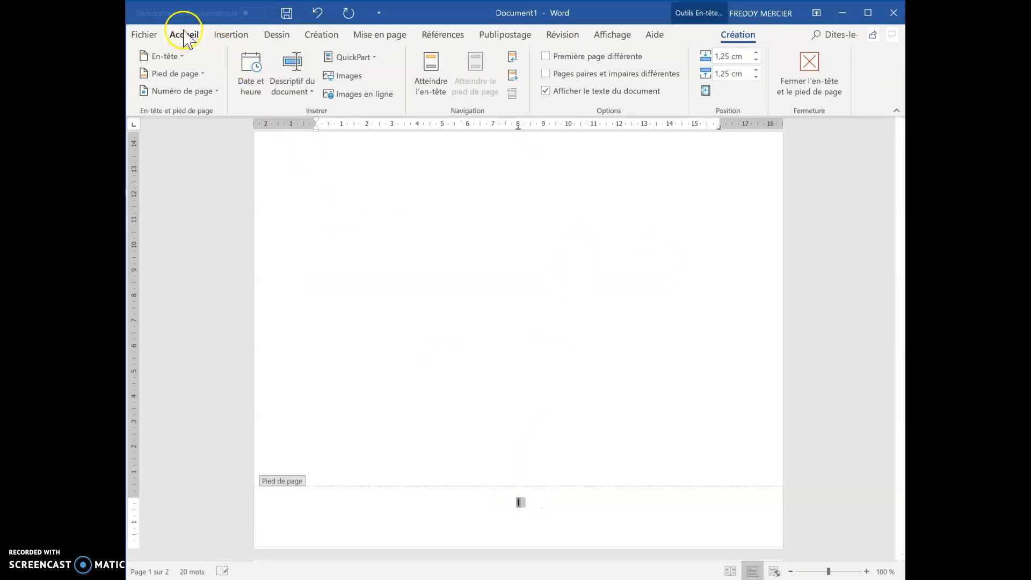
{"action": "left_click", "coordinate": [284, 66]}
{"action": "left_click", "coordinate": [274, 64]}
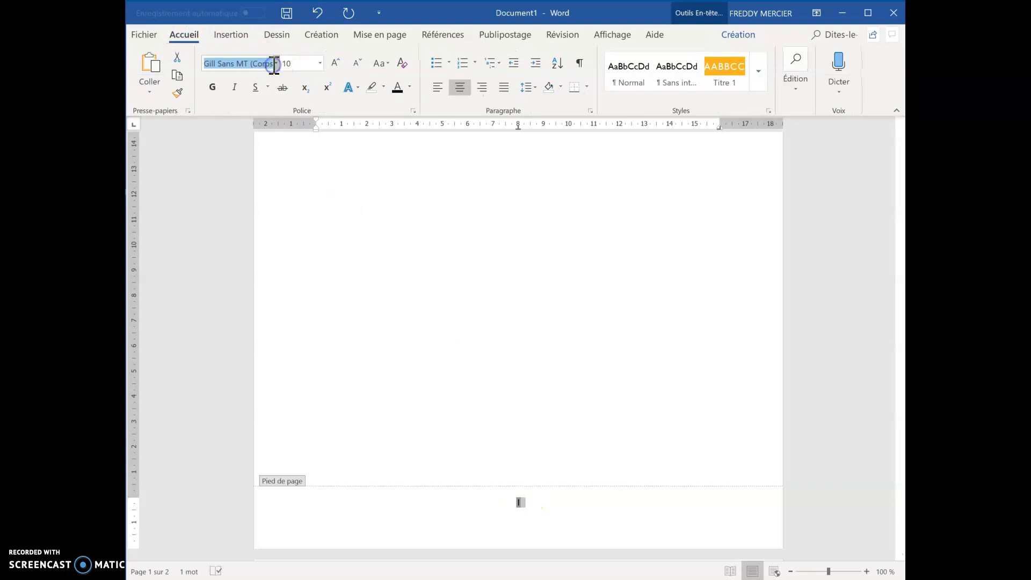
{"action": "left_click", "coordinate": [277, 64]}
{"action": "left_click", "coordinate": [265, 253]}
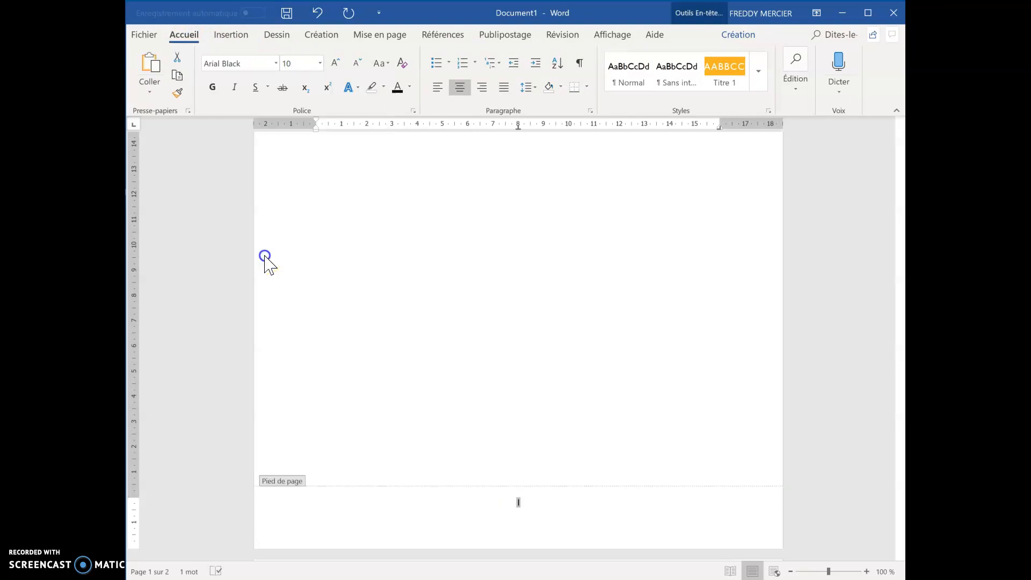
{"action": "left_click", "coordinate": [320, 62]}
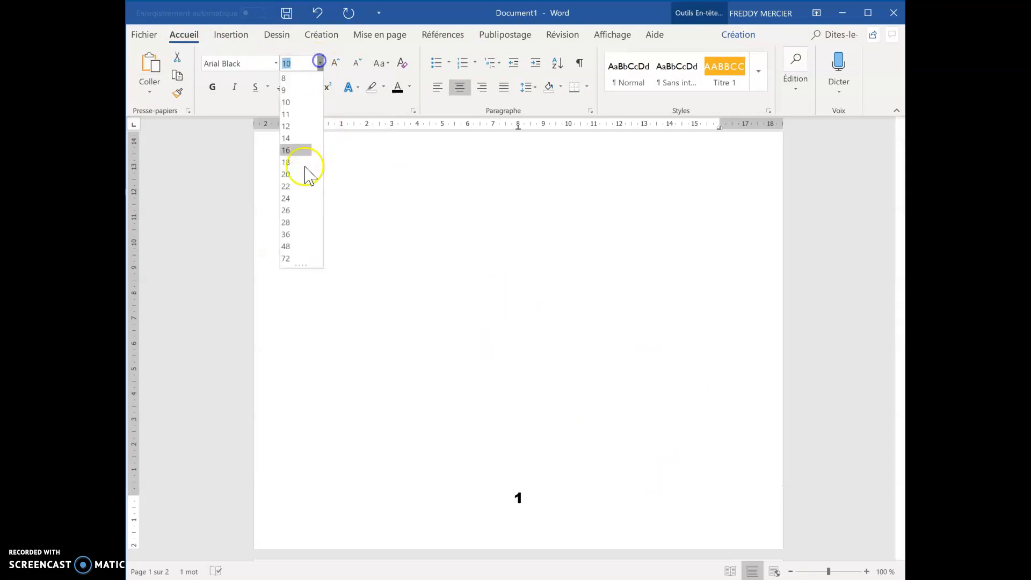
{"action": "left_click", "coordinate": [300, 198]}
{"action": "double_click", "coordinate": [529, 271]}
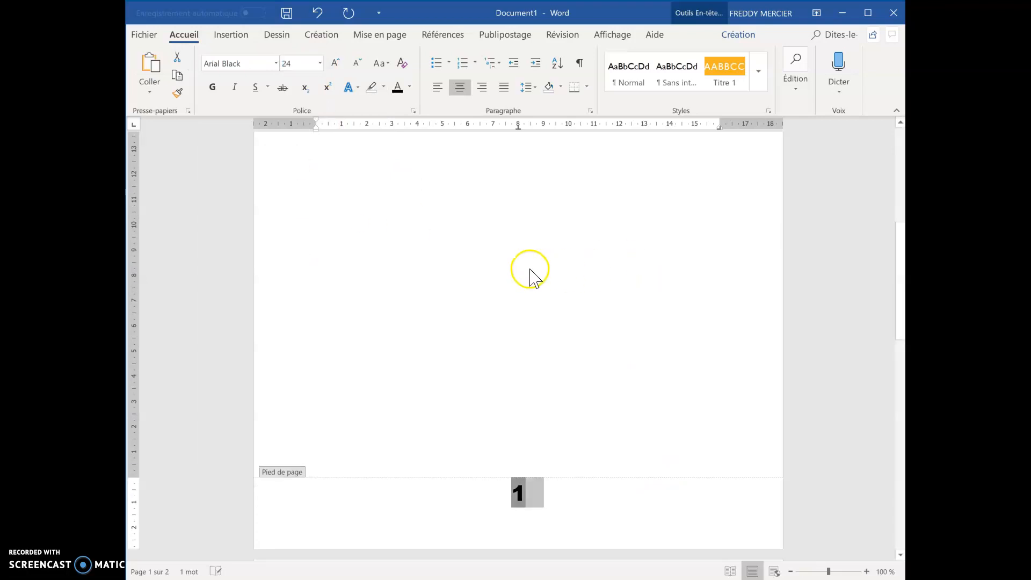
Check the formatted page numbers at the bottom of both pages
{"action": "scroll", "coordinate": [533, 260], "scroll_direction": "up", "scroll_amount": 5}
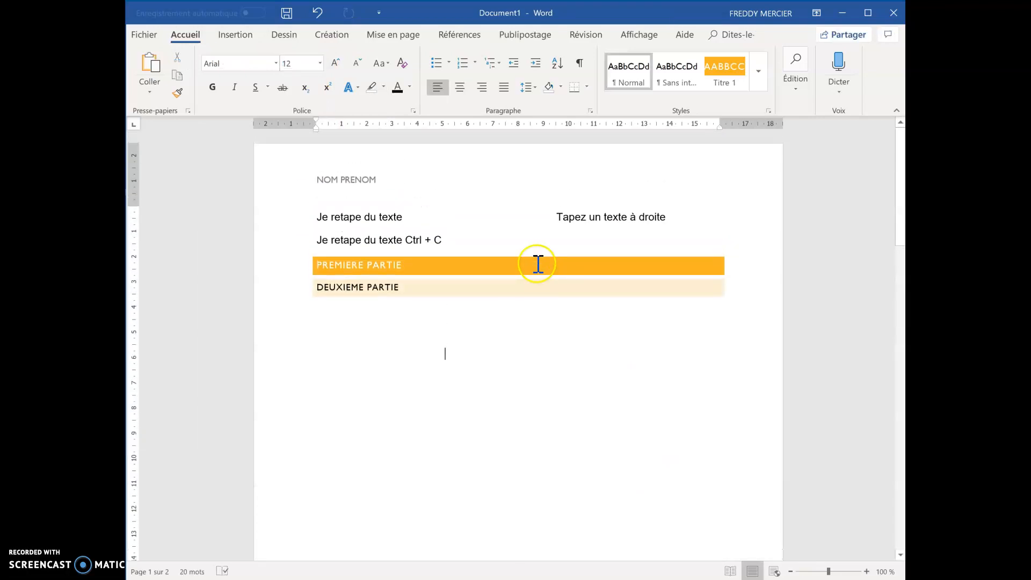
{"action": "scroll", "coordinate": [538, 256], "scroll_direction": "down", "scroll_amount": 12}
{"action": "scroll", "coordinate": [538, 251], "scroll_direction": "down", "scroll_amount": 10}
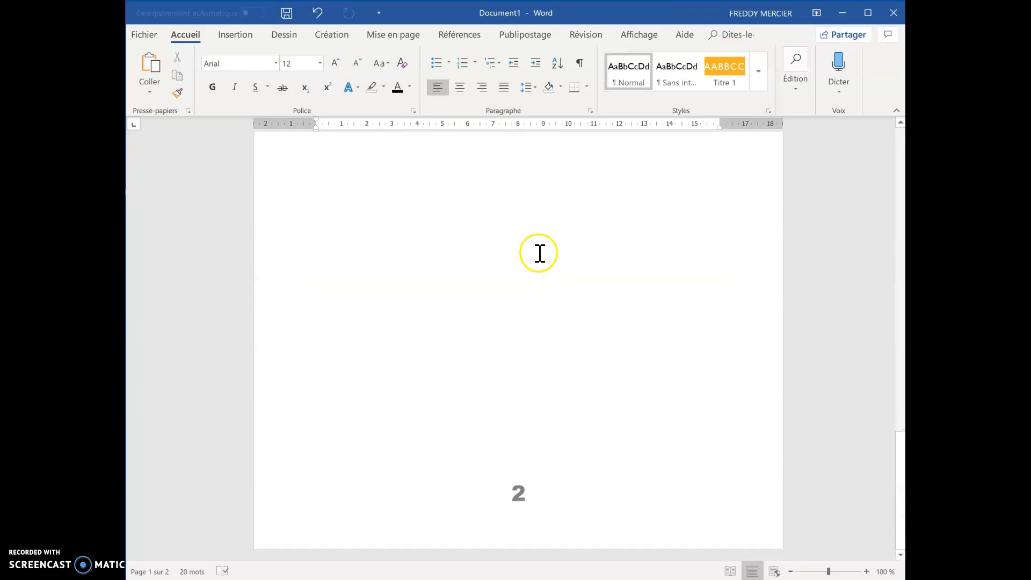
{"action": "scroll", "coordinate": [545, 248], "scroll_direction": "up", "scroll_amount": 10}
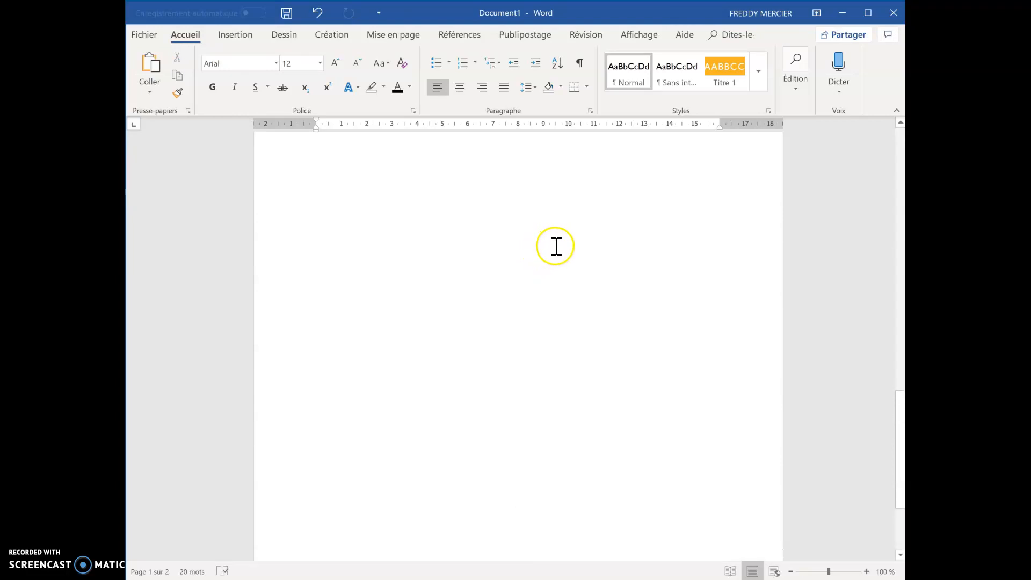
{"action": "scroll", "coordinate": [547, 250], "scroll_direction": "down", "scroll_amount": 8}
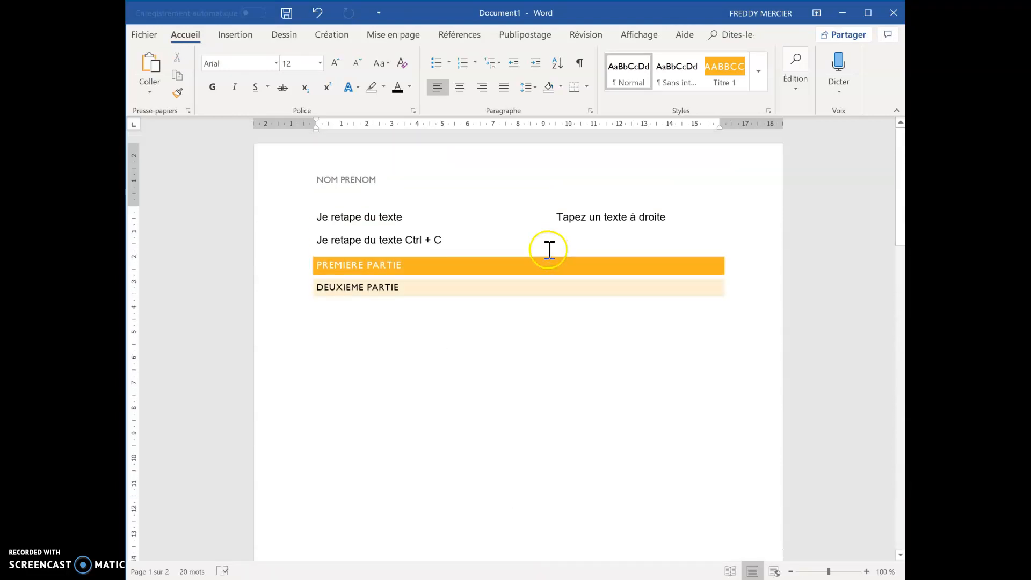